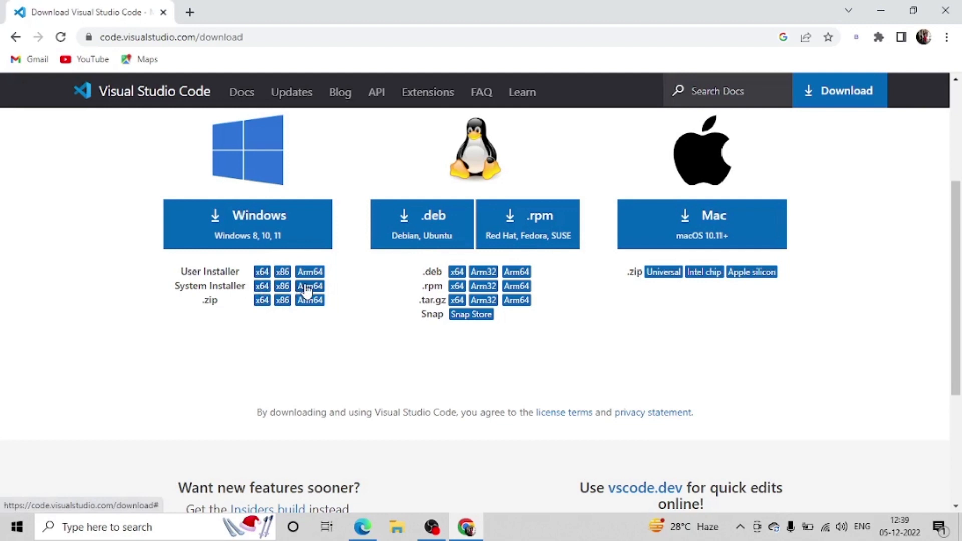
Download the Visual Studio Code installer for Windows 8, 10, 11.
{"action": "left_click", "coordinate": [289, 230]}
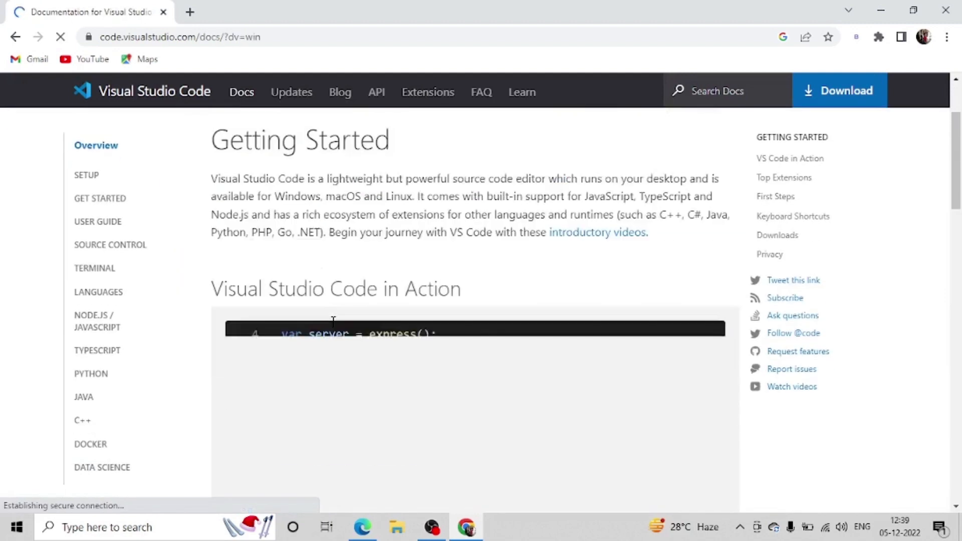
{"action": "scroll", "coordinate": [333, 321], "scroll_direction": "down", "scroll_amount": 20}
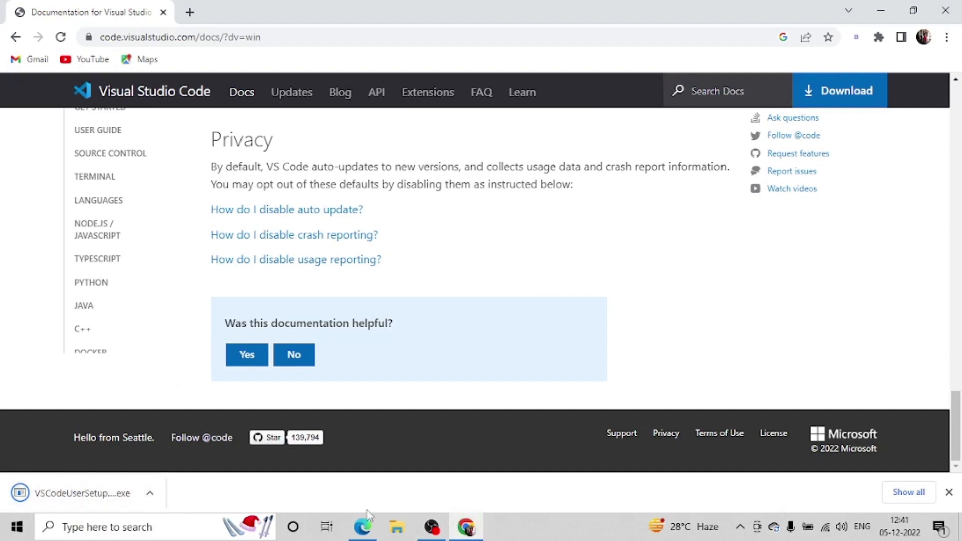
Launch VSCodeUserSetup-x64-1.73.1 from the Downloads folder and minimize the other windows behind the setup wizard.
{"action": "left_click", "coordinate": [395, 531]}
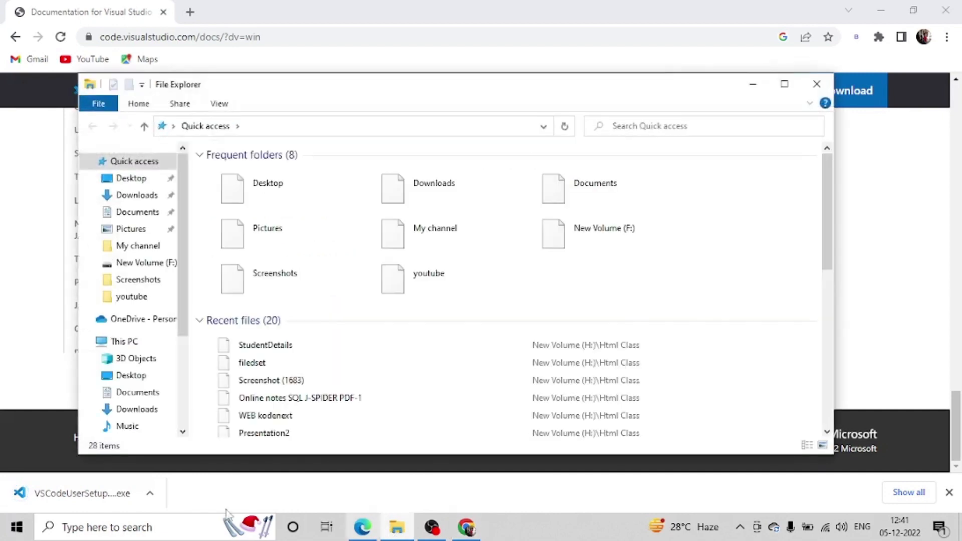
{"action": "left_click", "coordinate": [126, 196]}
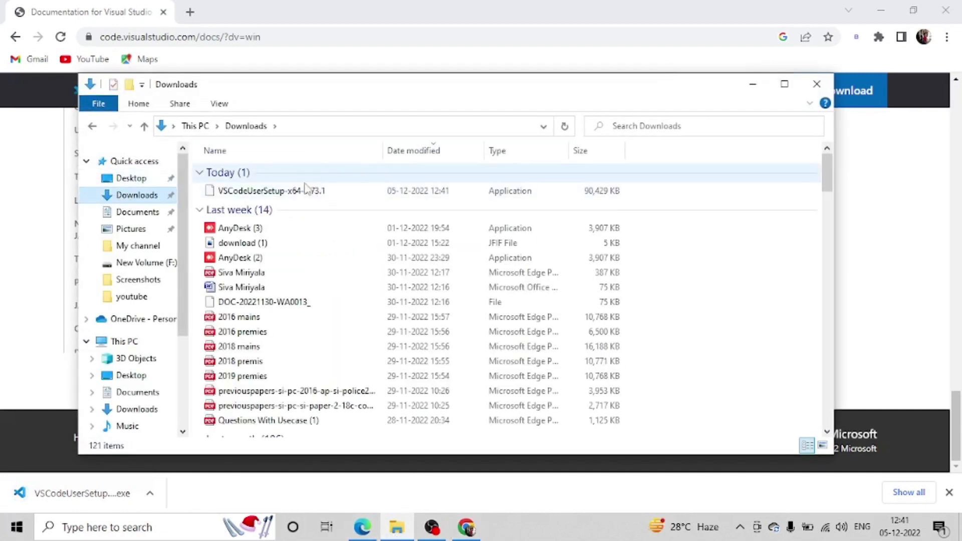
{"action": "double_click", "coordinate": [336, 196]}
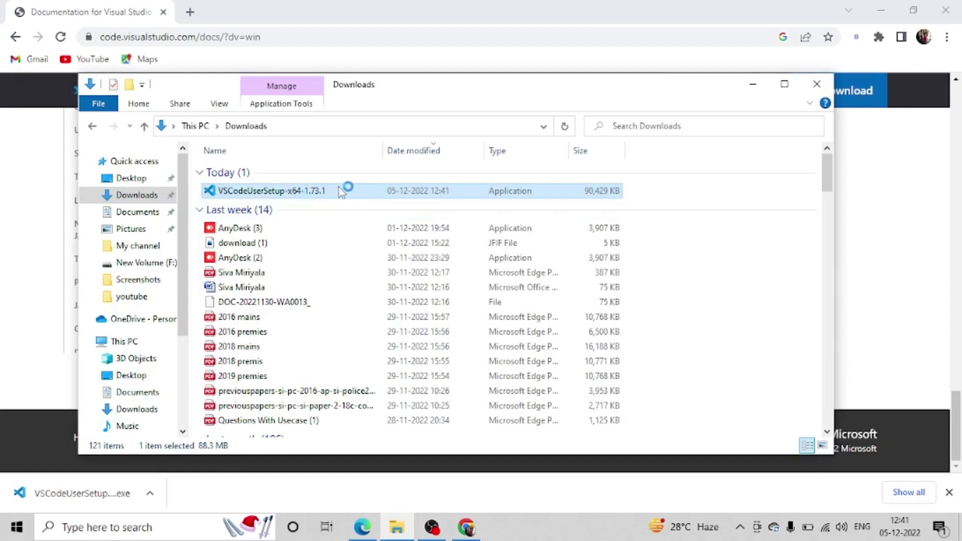
{"action": "left_click", "coordinate": [892, 11]}
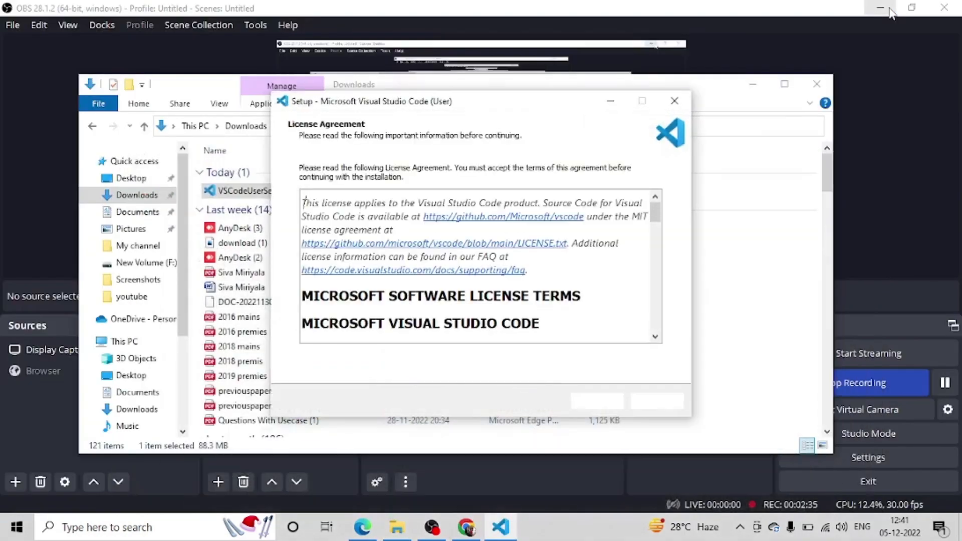
{"action": "left_click", "coordinate": [754, 85]}
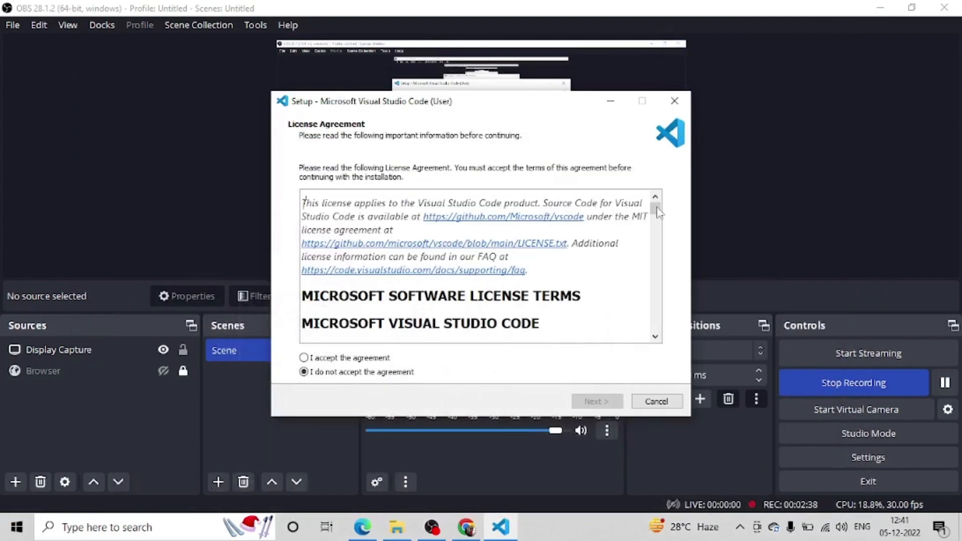
{"action": "left_click", "coordinate": [880, 7]}
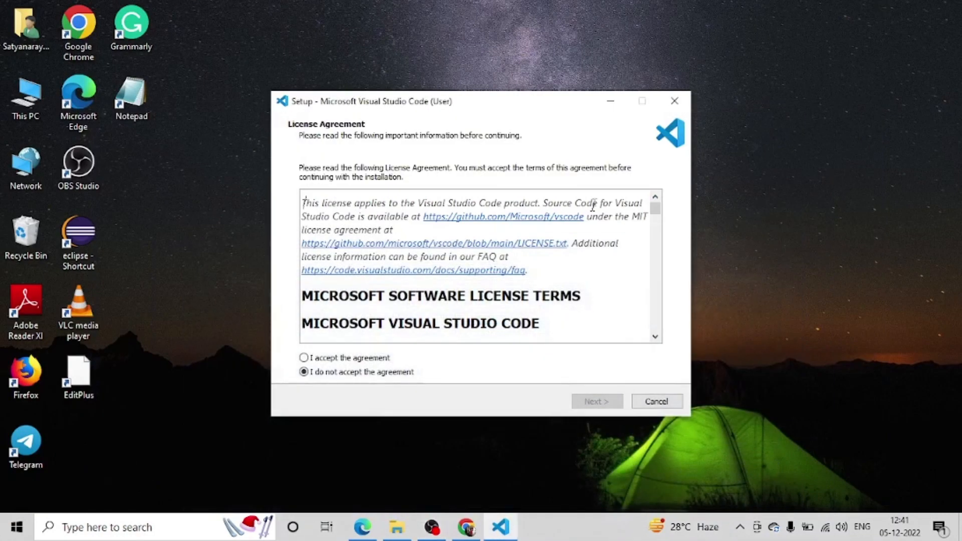
Review and accept the Visual Studio Code license agreement, and continue to the destination settings.
{"action": "scroll", "coordinate": [445, 352], "scroll_direction": "down", "scroll_amount": 1}
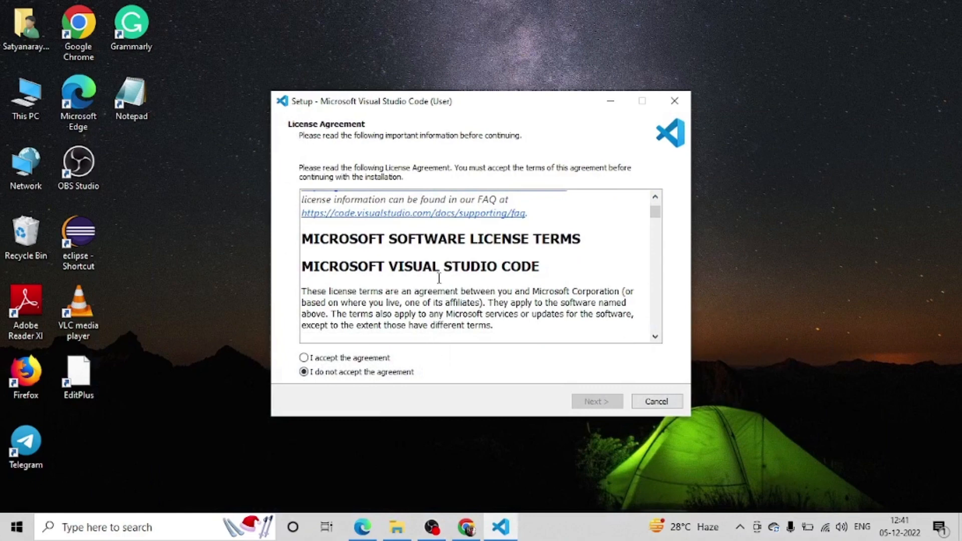
{"action": "scroll", "coordinate": [439, 279], "scroll_direction": "down", "scroll_amount": 10}
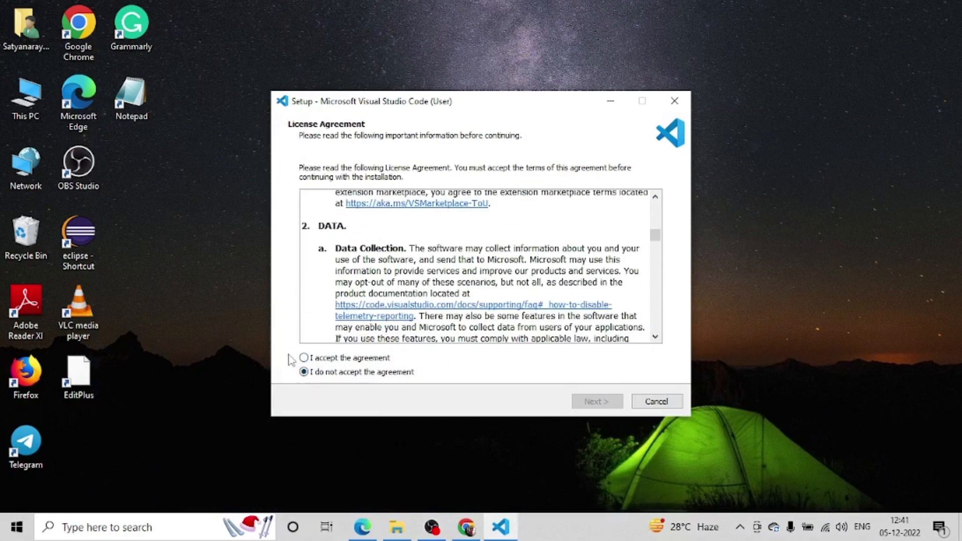
{"action": "left_click", "coordinate": [304, 358]}
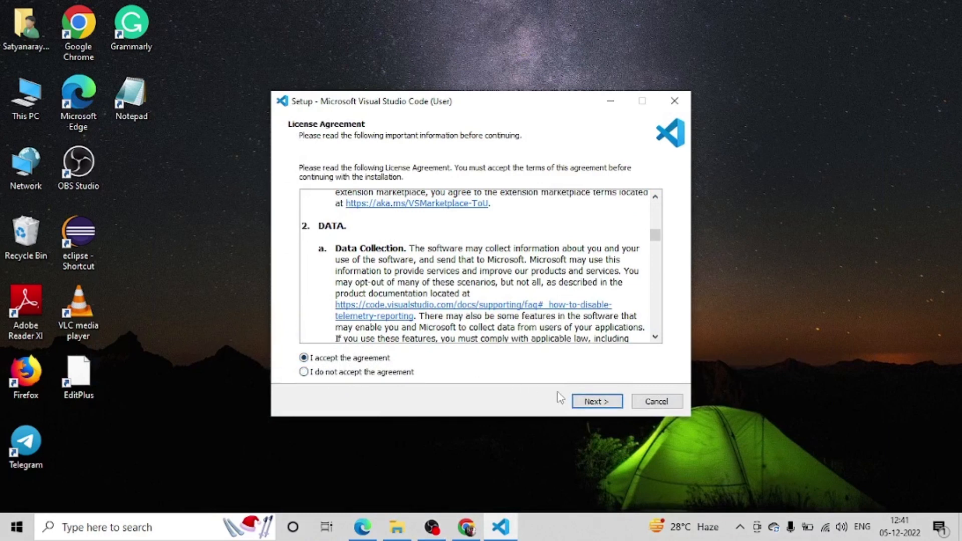
{"action": "left_click", "coordinate": [587, 404]}
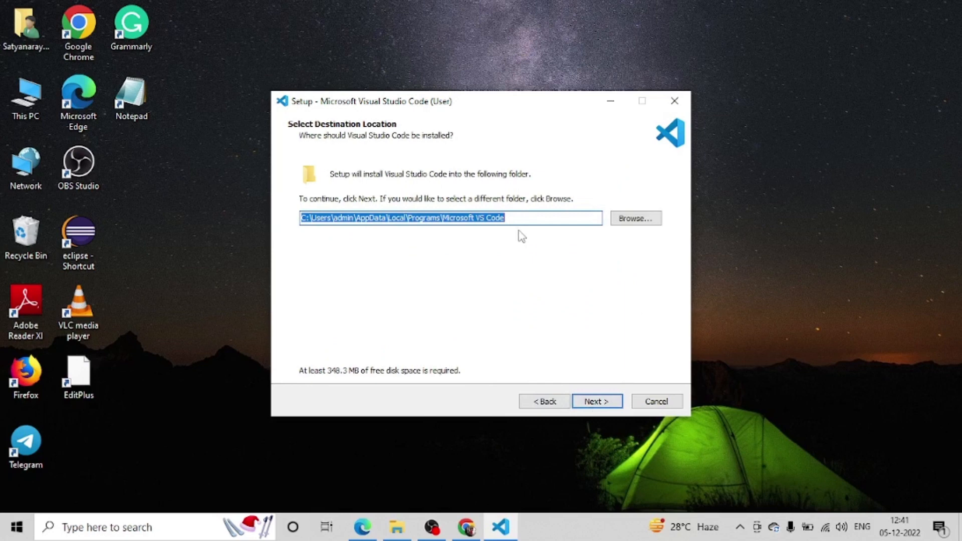
Set the installation destination to G:\Microsoft VS Code by choosing New Volume (G:), and continue.
{"action": "left_click", "coordinate": [621, 226]}
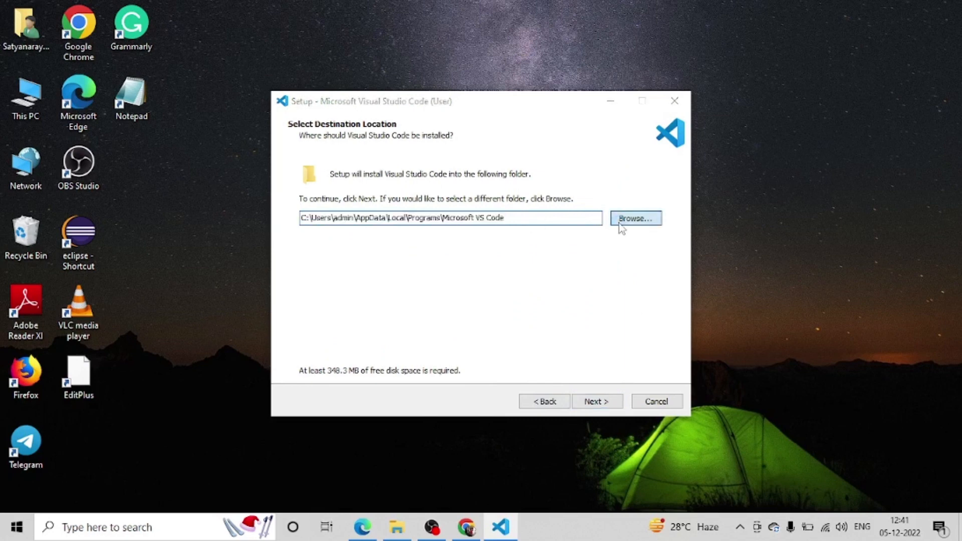
{"action": "scroll", "coordinate": [481, 259], "scroll_direction": "down", "scroll_amount": 5}
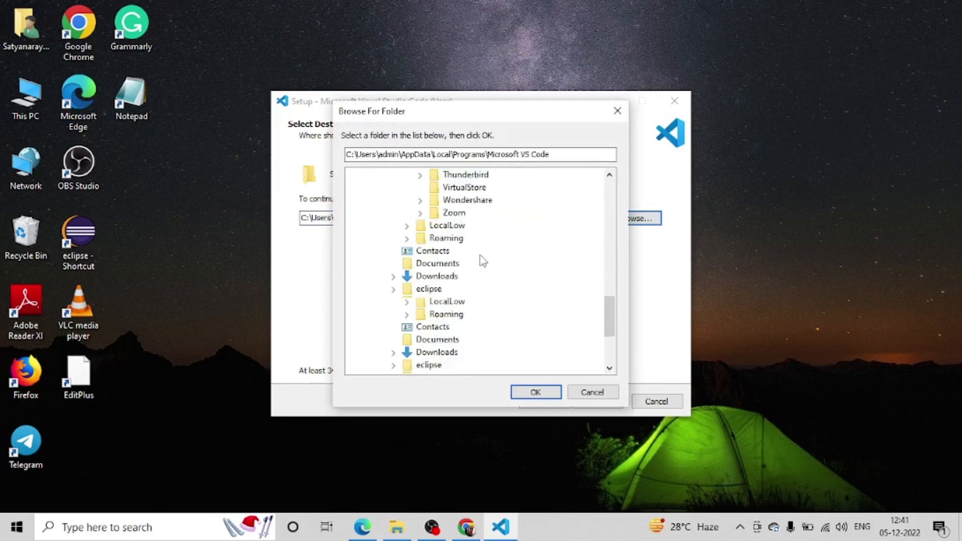
{"action": "scroll", "coordinate": [483, 260], "scroll_direction": "down", "scroll_amount": 4}
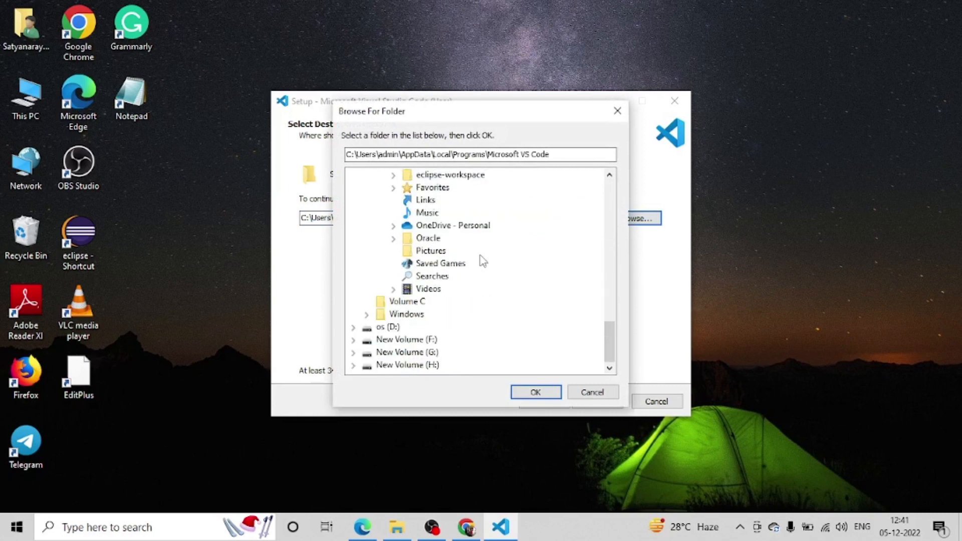
{"action": "left_click", "coordinate": [414, 356]}
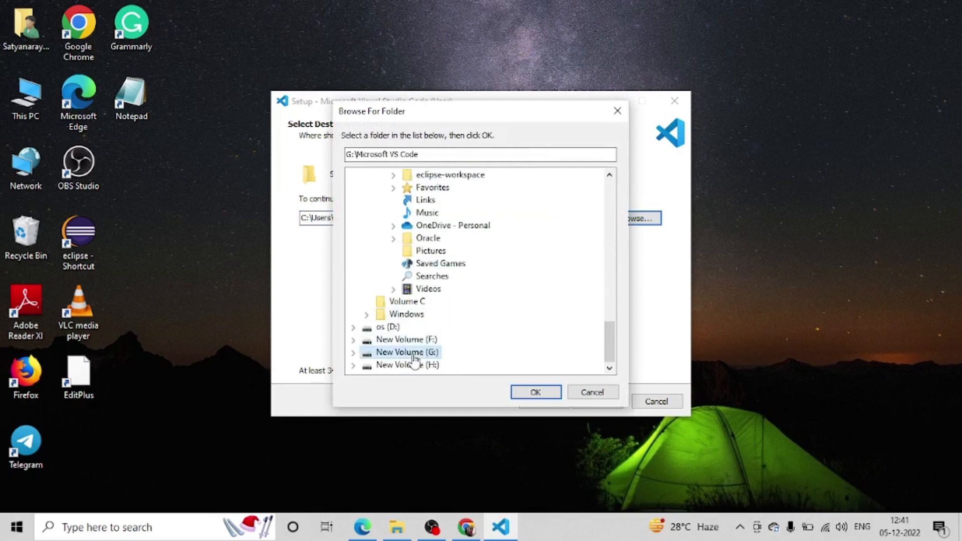
{"action": "left_click", "coordinate": [354, 353]}
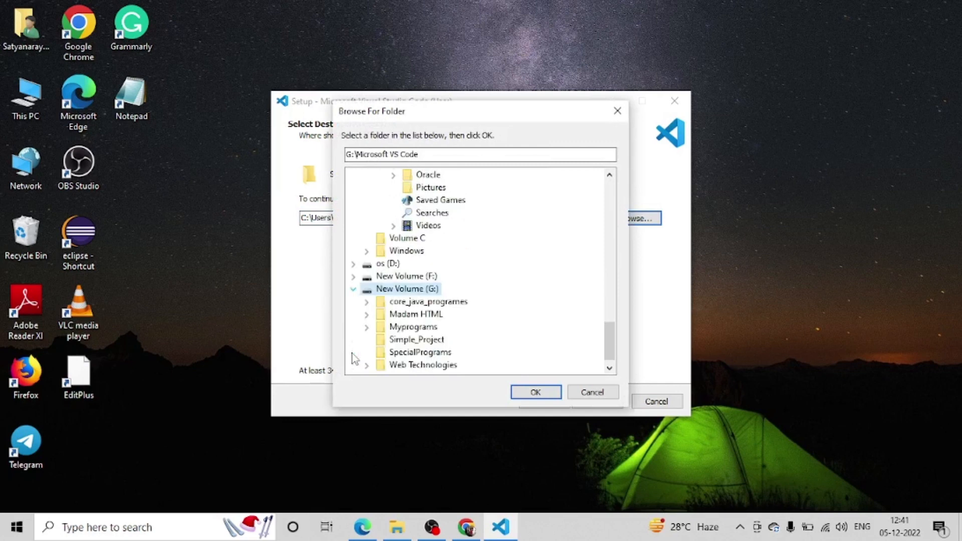
{"action": "scroll", "coordinate": [404, 328], "scroll_direction": "down", "scroll_amount": 1}
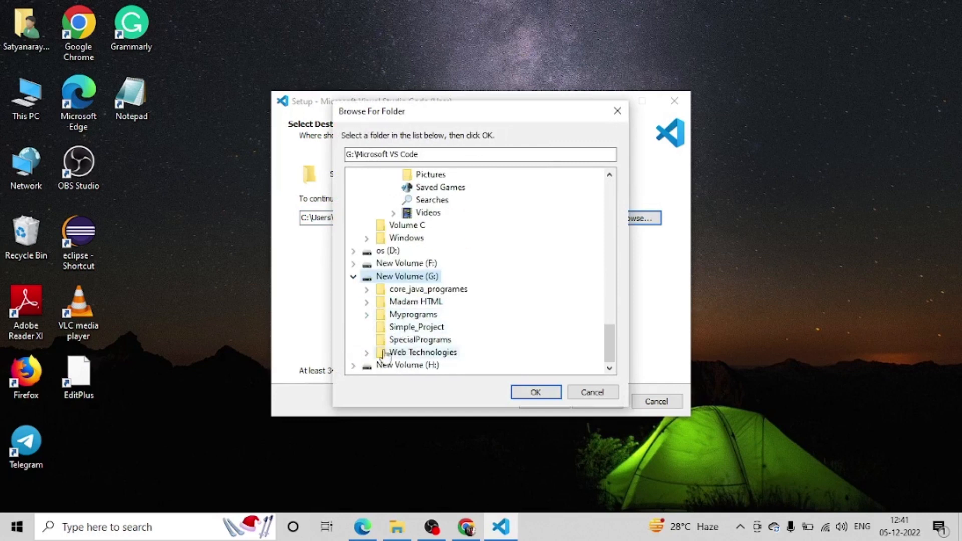
{"action": "scroll", "coordinate": [372, 358], "scroll_direction": "down", "scroll_amount": 2}
{"action": "left_click", "coordinate": [367, 353]}
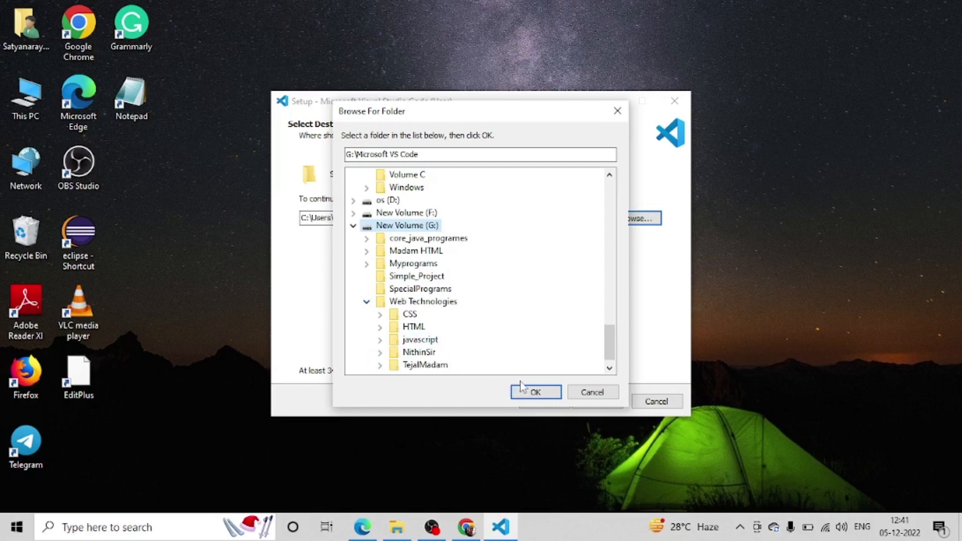
{"action": "left_click", "coordinate": [532, 392]}
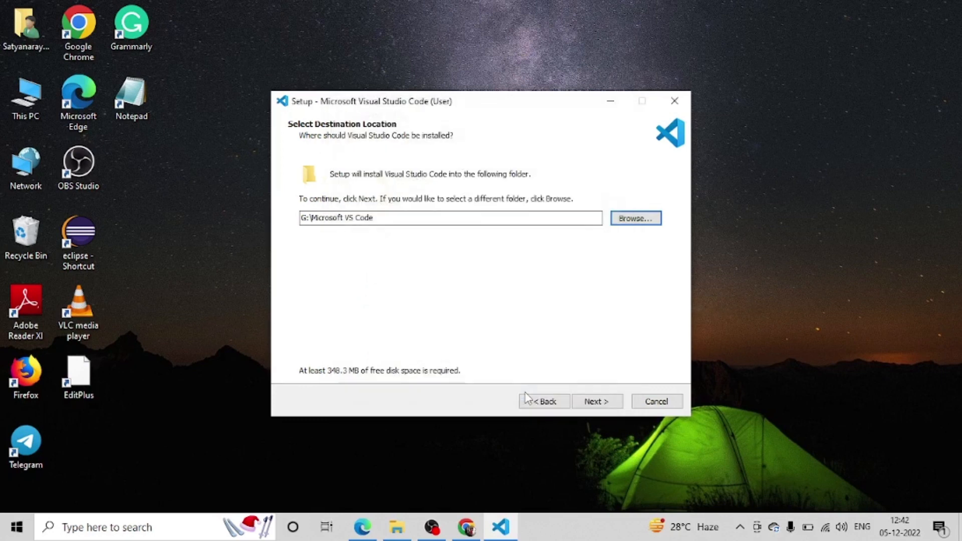
{"action": "left_click", "coordinate": [597, 400]}
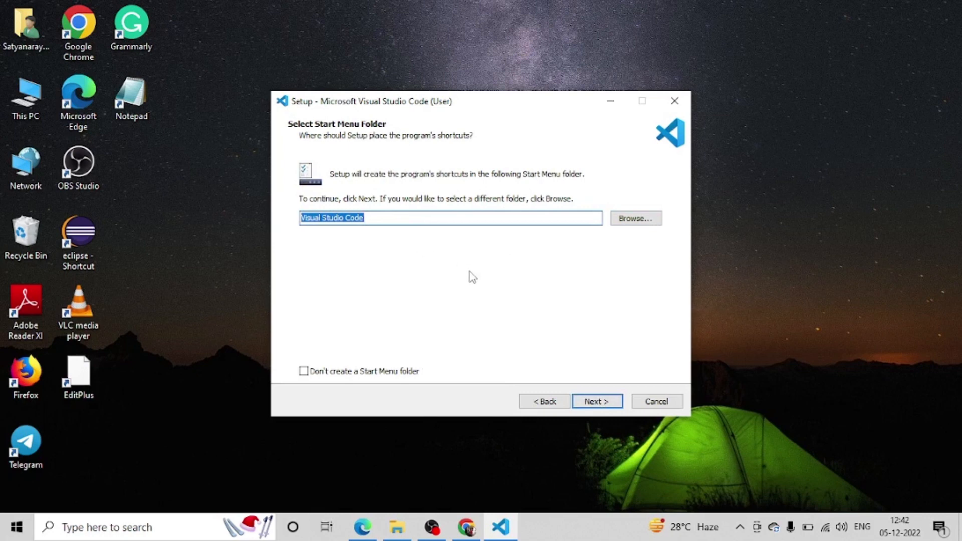
Install Visual Studio Code with the default Start Menu folder and additional tasks, and finish the setup.
{"action": "left_click", "coordinate": [603, 400]}
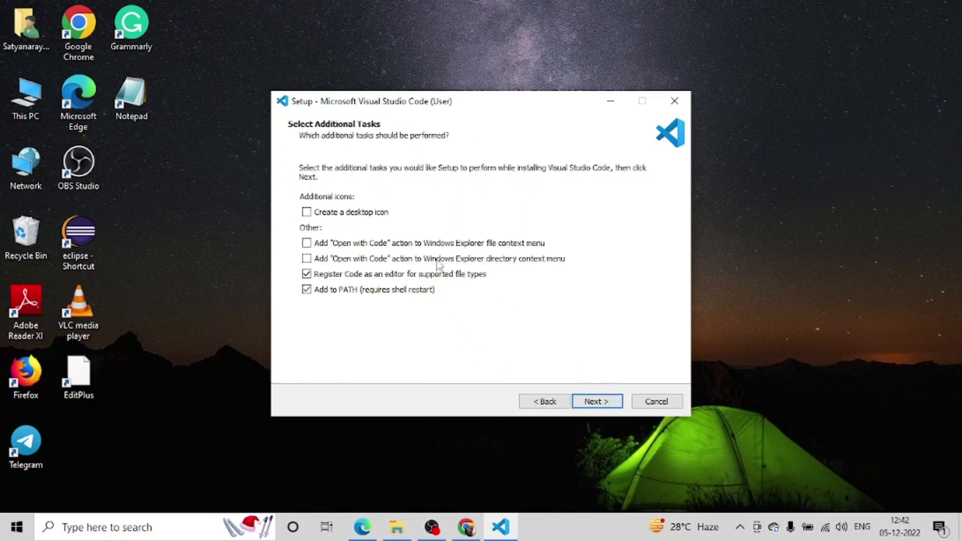
{"action": "left_click", "coordinate": [595, 401]}
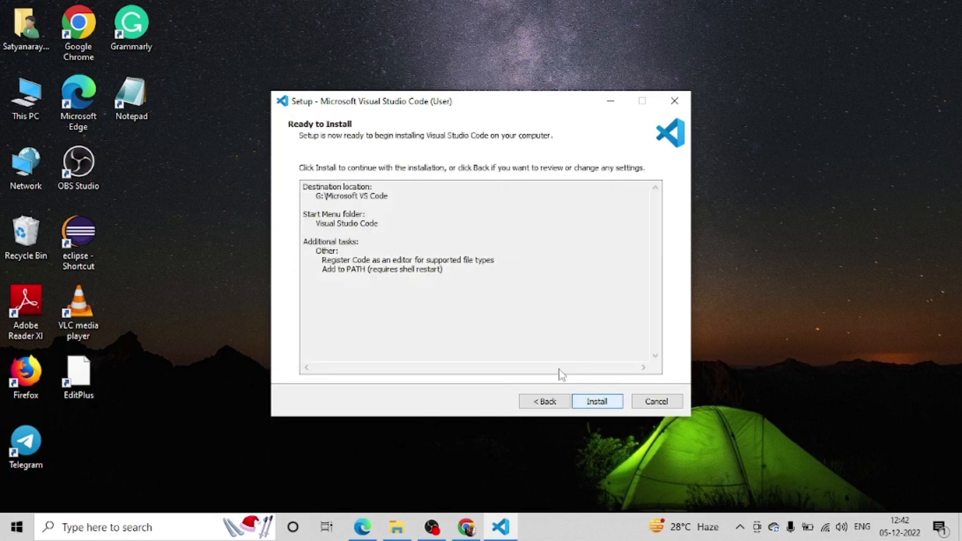
{"action": "left_click", "coordinate": [599, 403]}
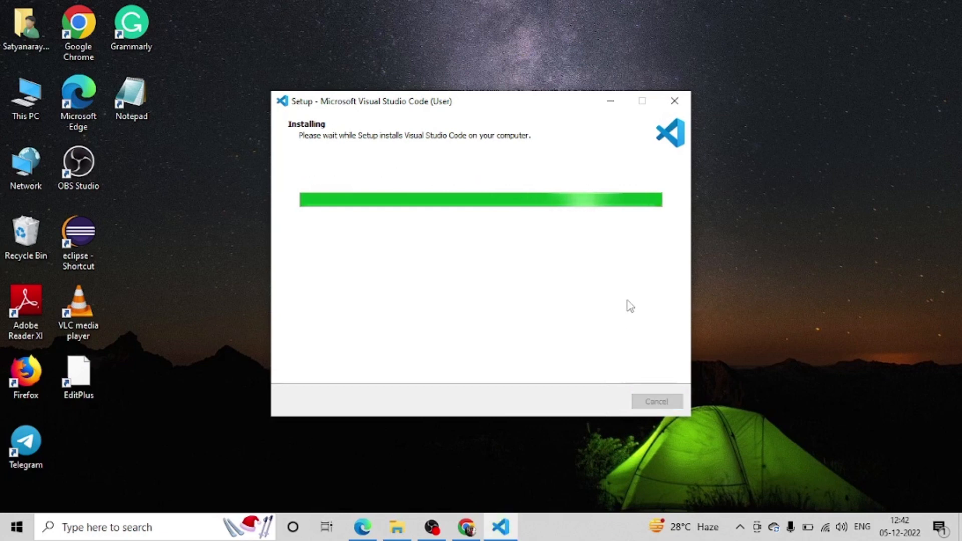
{"action": "left_click", "coordinate": [584, 402]}
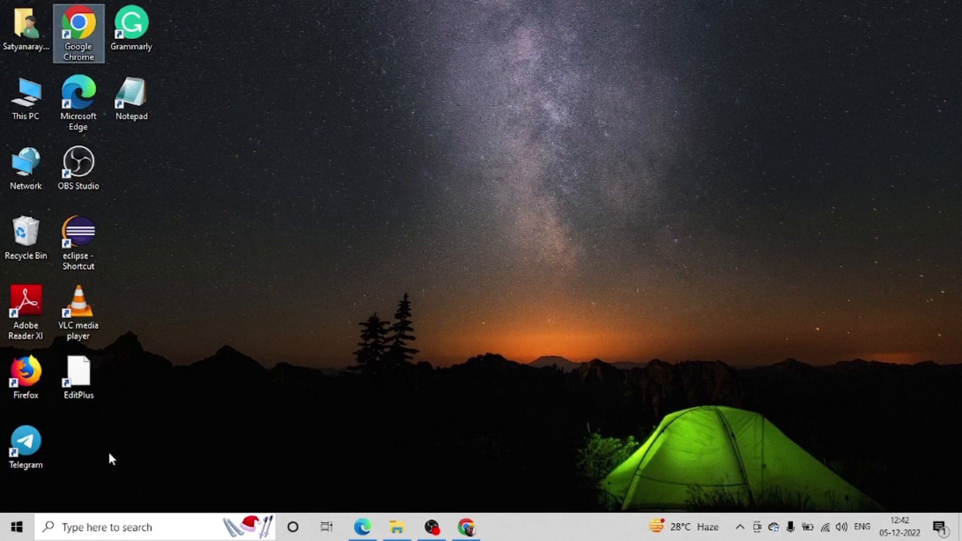
Search Windows for "vs" to open Visual Studio Code, and close the duplicate window.
{"action": "left_click", "coordinate": [98, 524]}
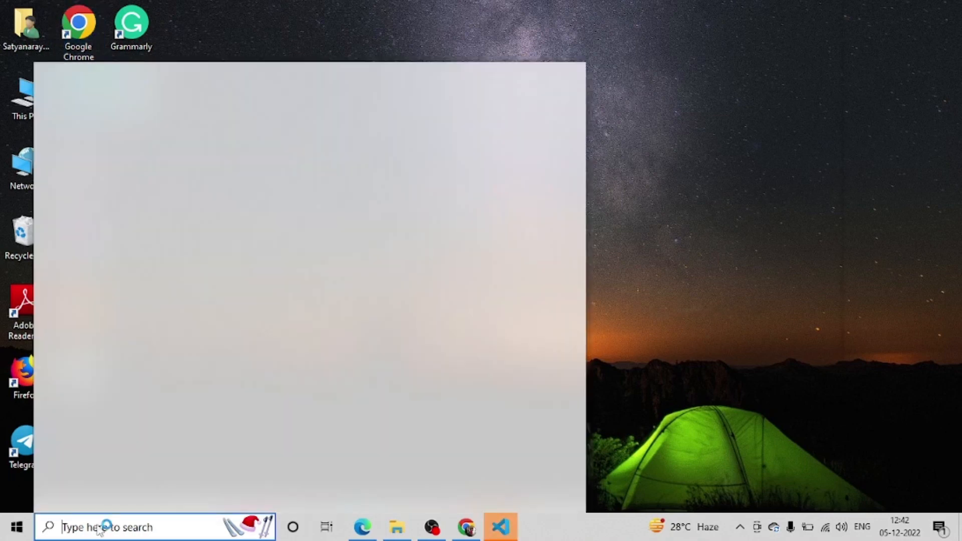
{"action": "type", "text": "vs"}
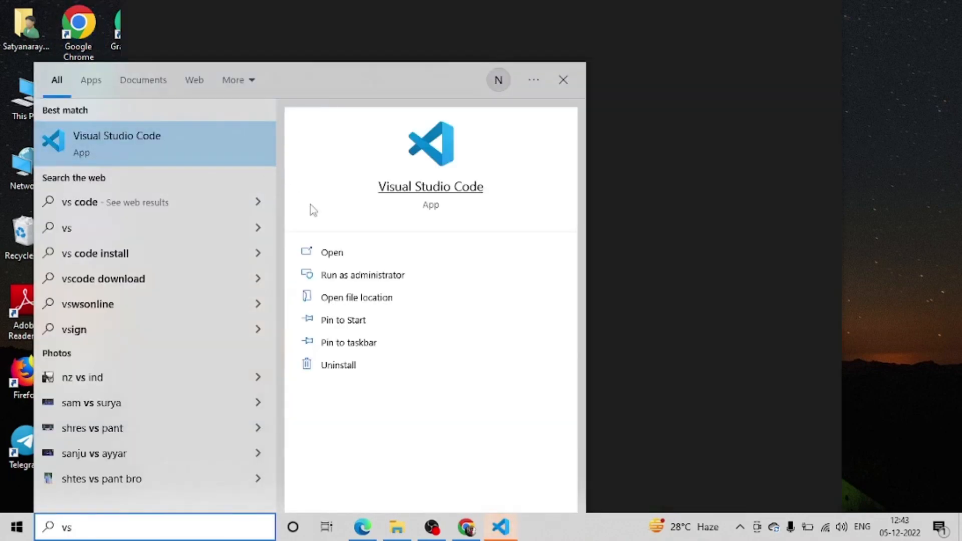
{"action": "left_click", "coordinate": [336, 255]}
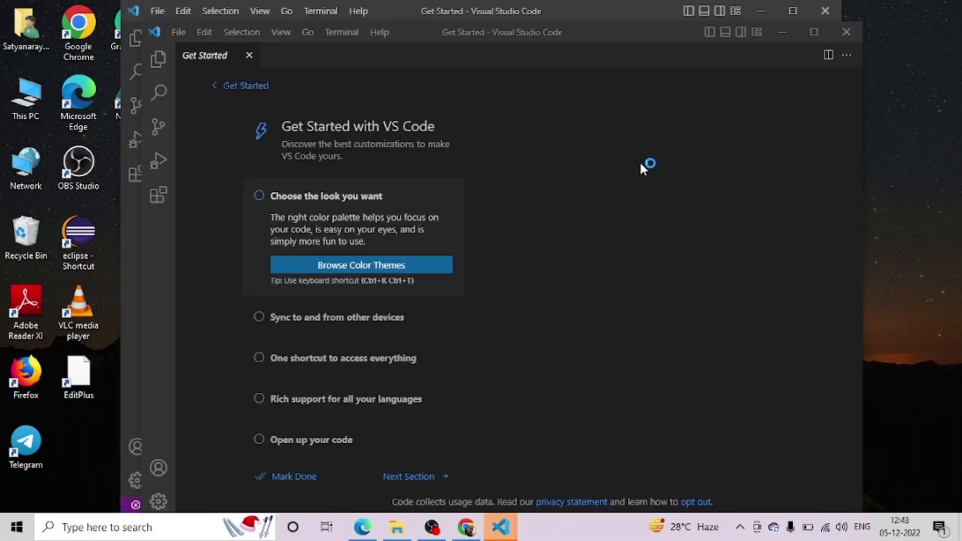
{"action": "left_click", "coordinate": [843, 30]}
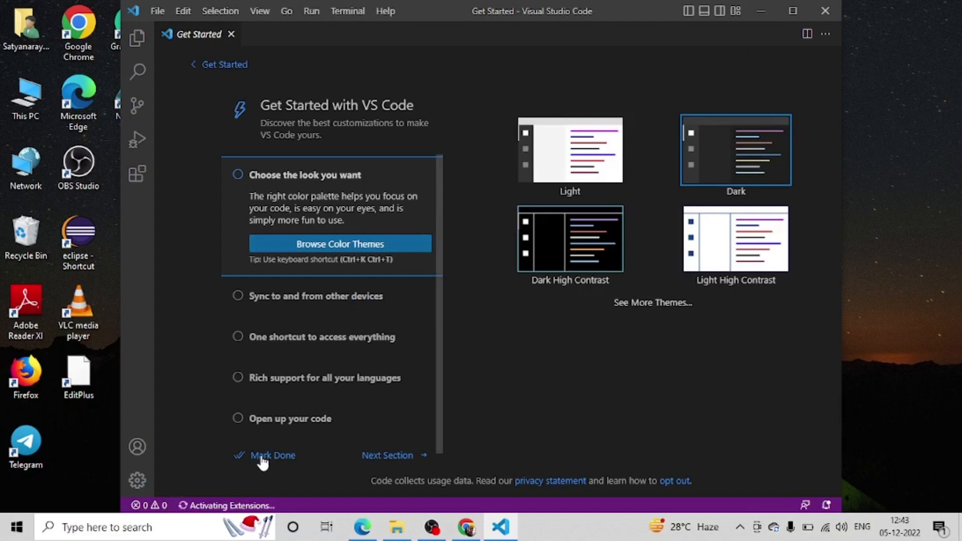
Advance through the Get Started walkthrough sections and mark Boost your Productivity as done.
{"action": "left_click", "coordinate": [368, 456]}
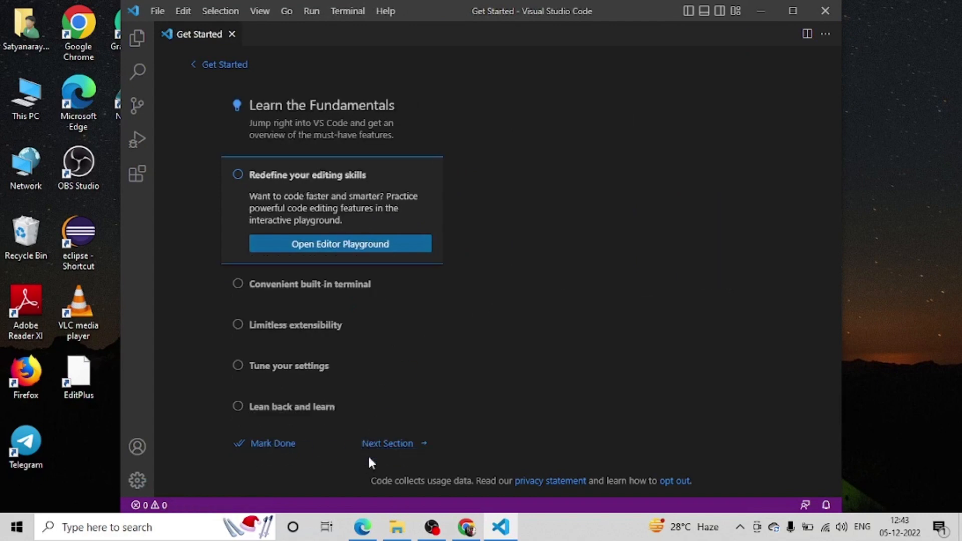
{"action": "left_click", "coordinate": [404, 446]}
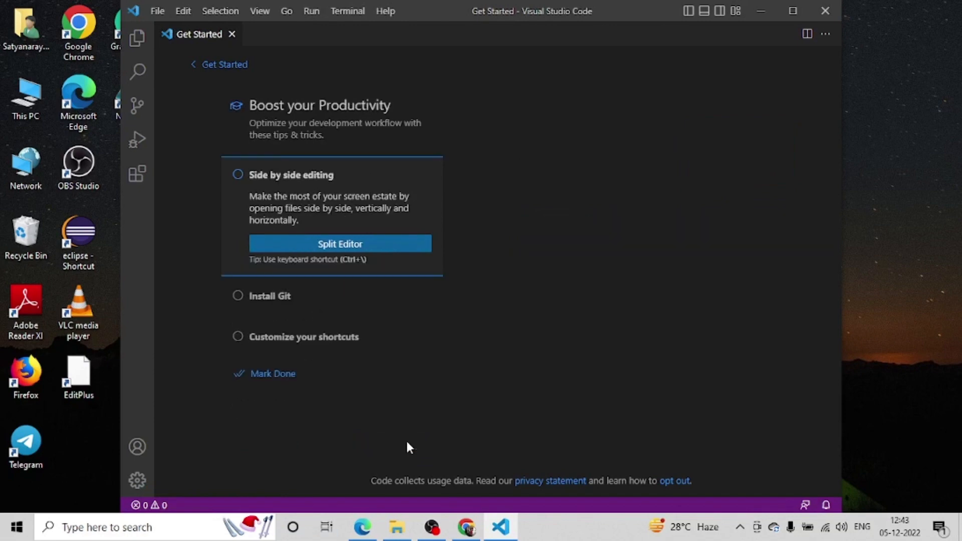
{"action": "left_click", "coordinate": [264, 373]}
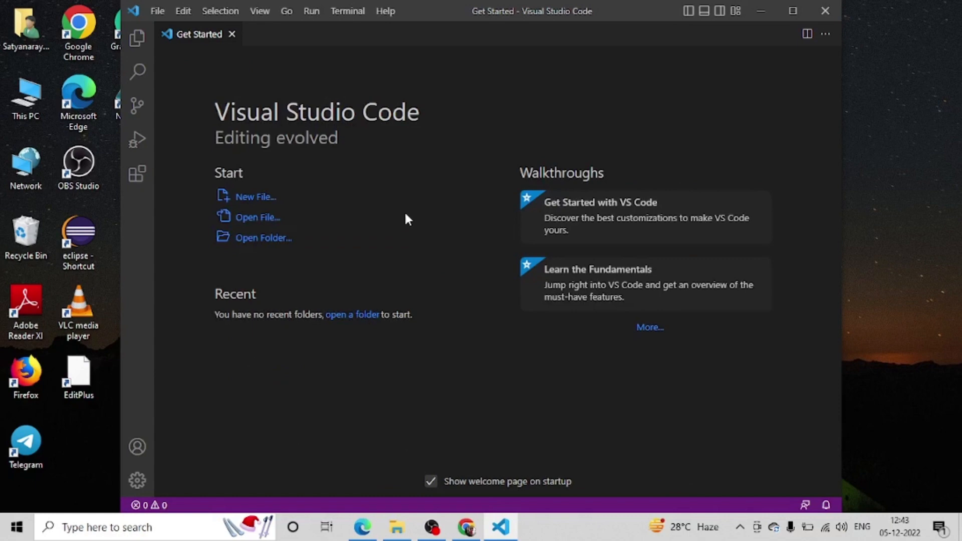
Open the Web Technologies folder from New Volume (G:) as the workspace and trust its authors.
{"action": "left_click", "coordinate": [252, 238]}
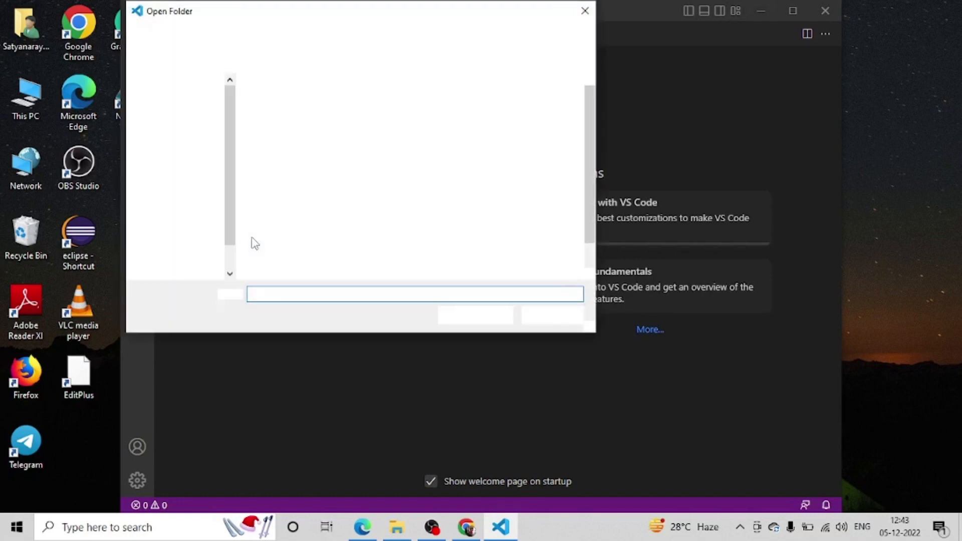
{"action": "scroll", "coordinate": [190, 208], "scroll_direction": "down", "scroll_amount": 5}
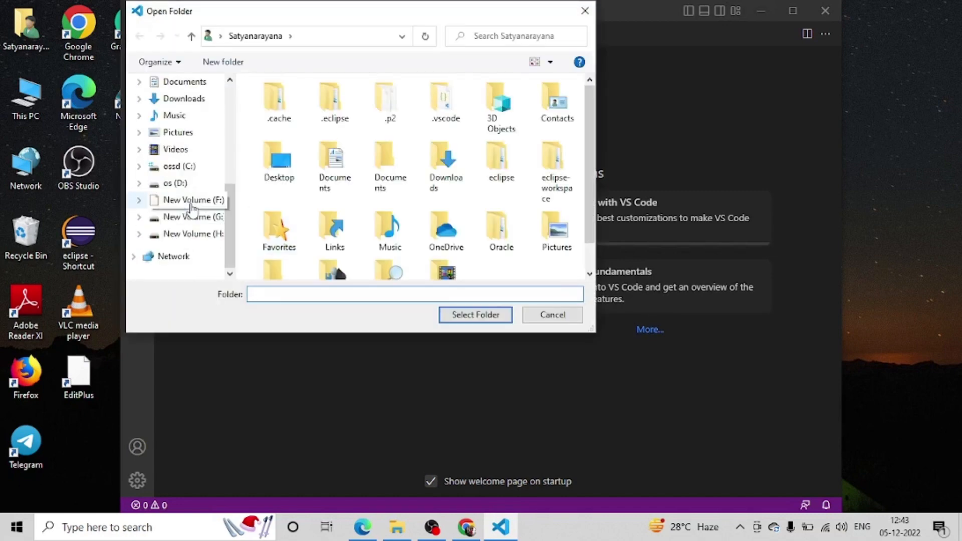
{"action": "left_click", "coordinate": [186, 234]}
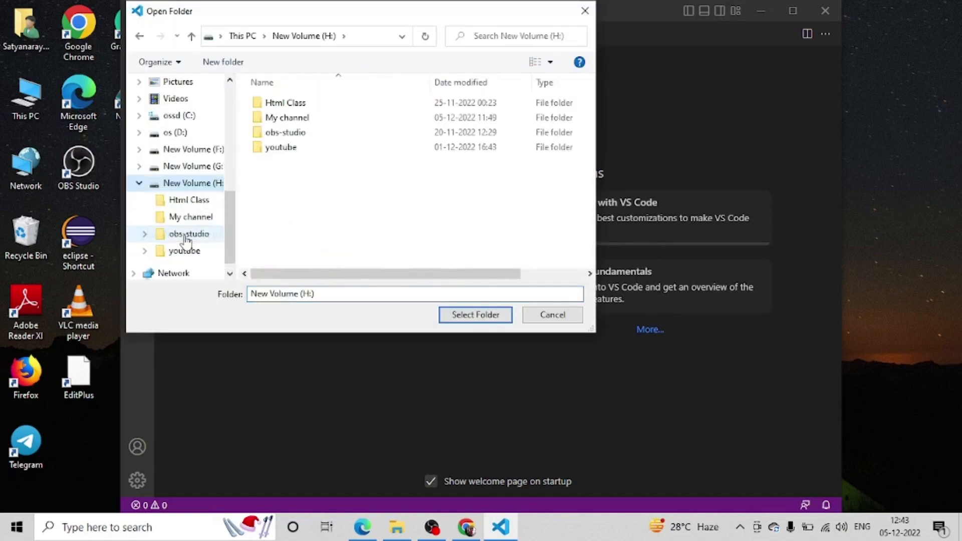
{"action": "left_click", "coordinate": [211, 166]}
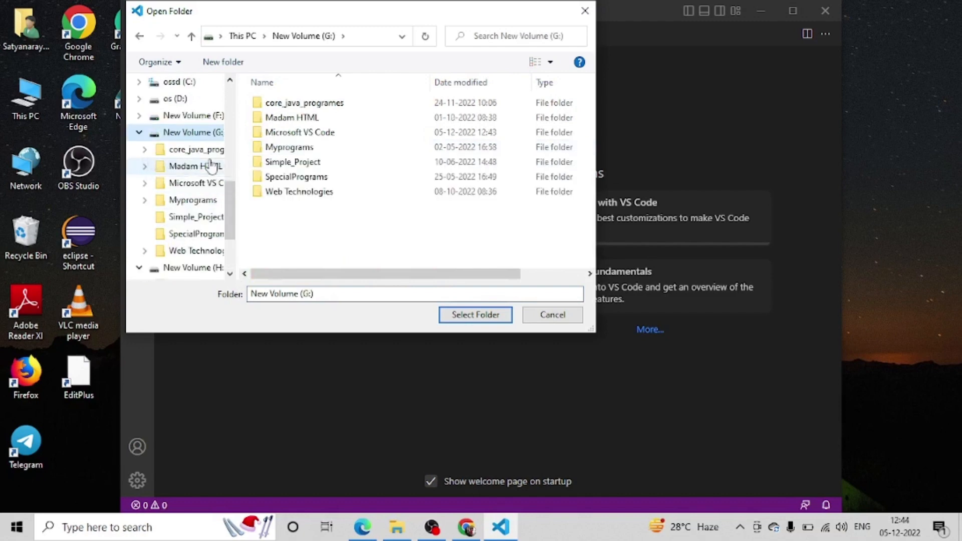
{"action": "double_click", "coordinate": [309, 193]}
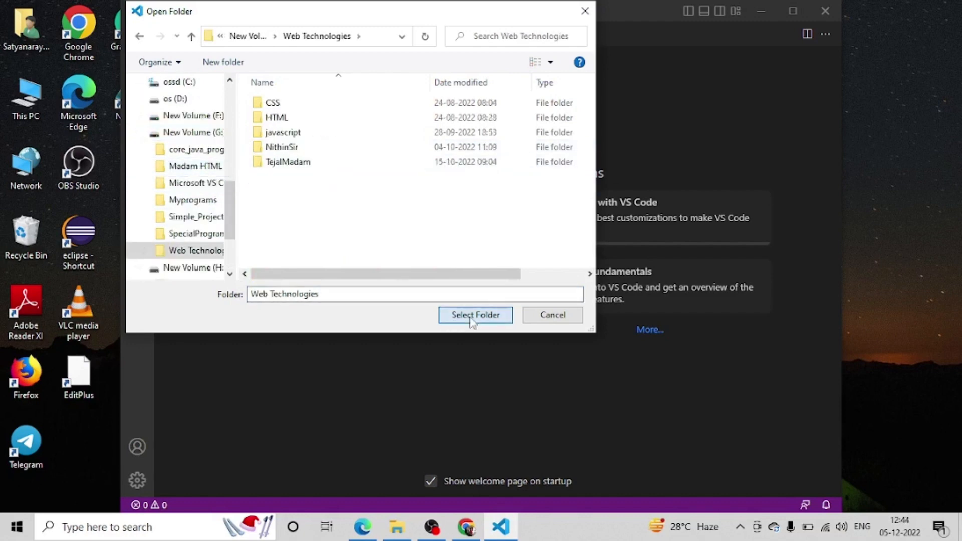
{"action": "left_click", "coordinate": [473, 319]}
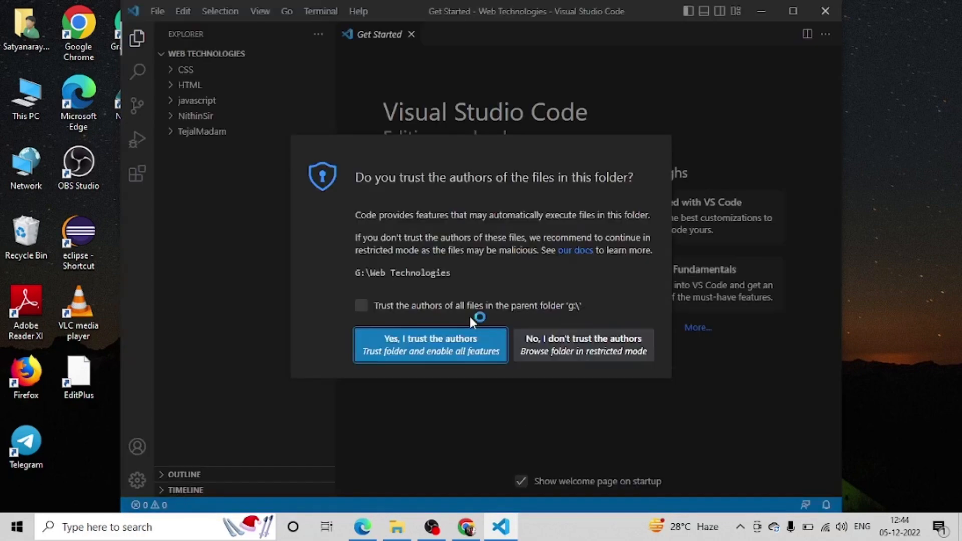
{"action": "left_click", "coordinate": [421, 354]}
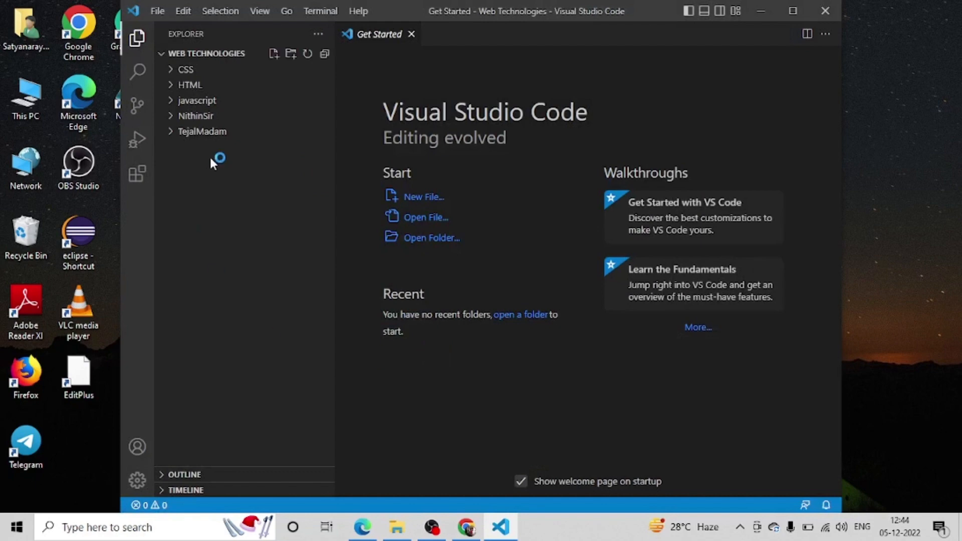